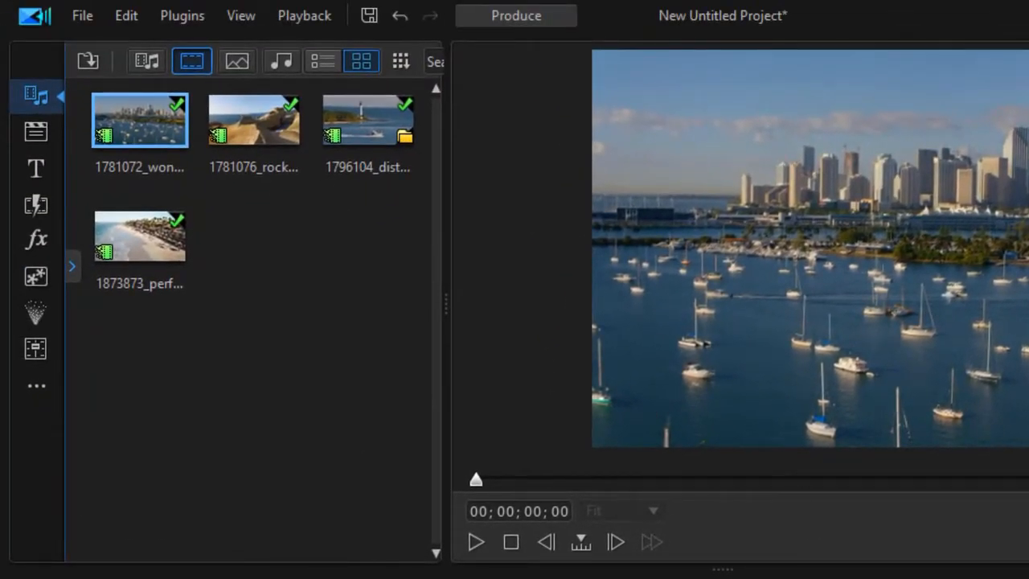
# Search the transitions for "box", add the Box transition between the rockyOcean and distantLighthouse clips on track 1, and preview it
pyautogui.click(39, 205)
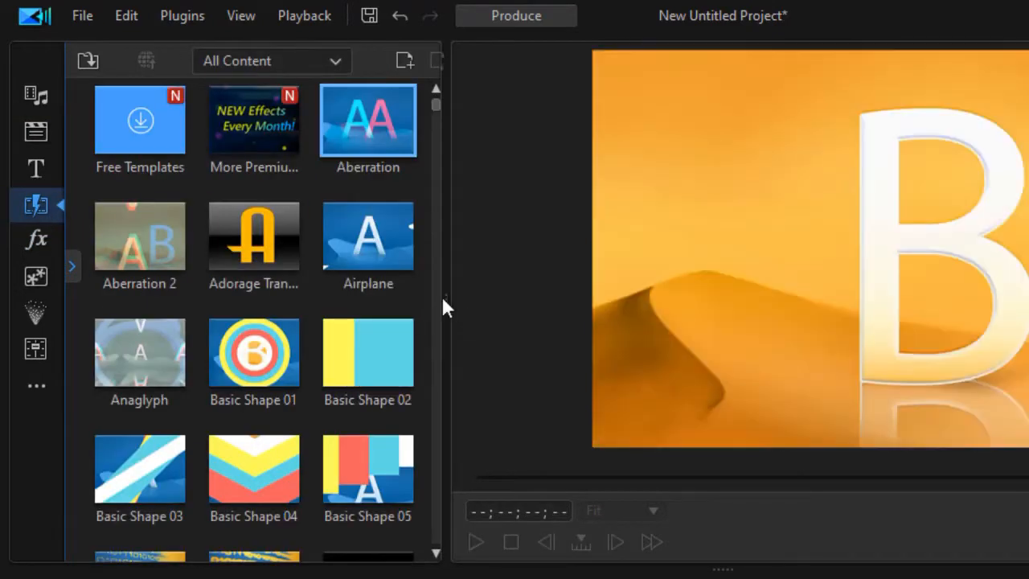
pyautogui.moveTo(448, 303); pyautogui.dragTo(781, 349)
pyautogui.click(667, 63)
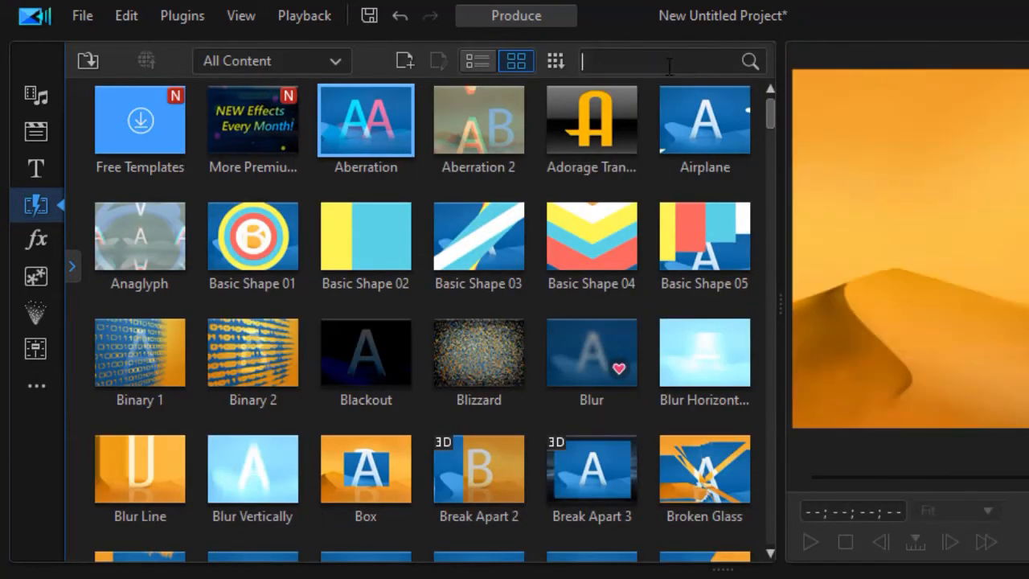
pyautogui.write('box')
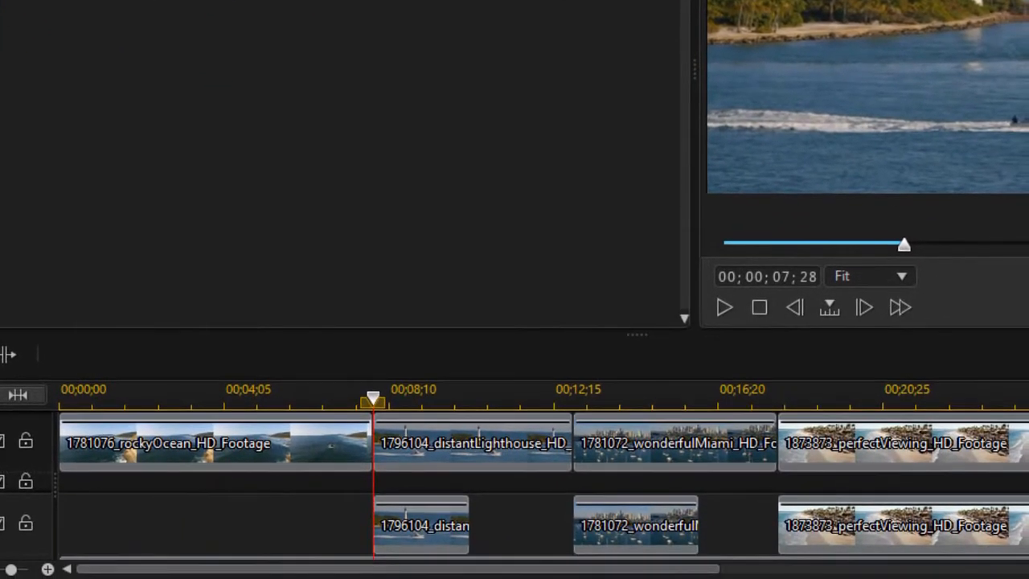
pyautogui.moveTo(161, 137); pyautogui.dragTo(370, 446)
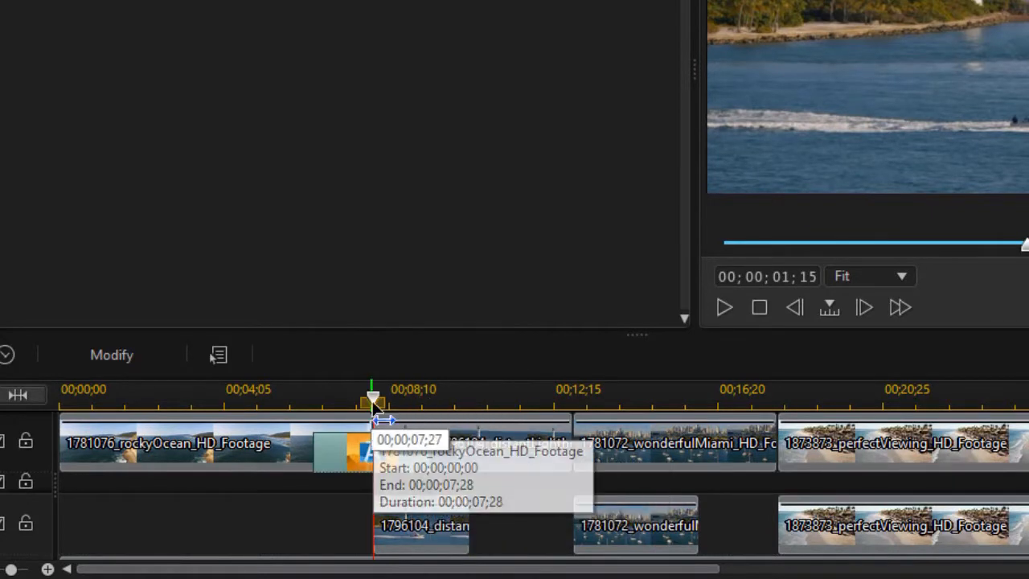
pyautogui.moveTo(376, 414); pyautogui.dragTo(293, 417)
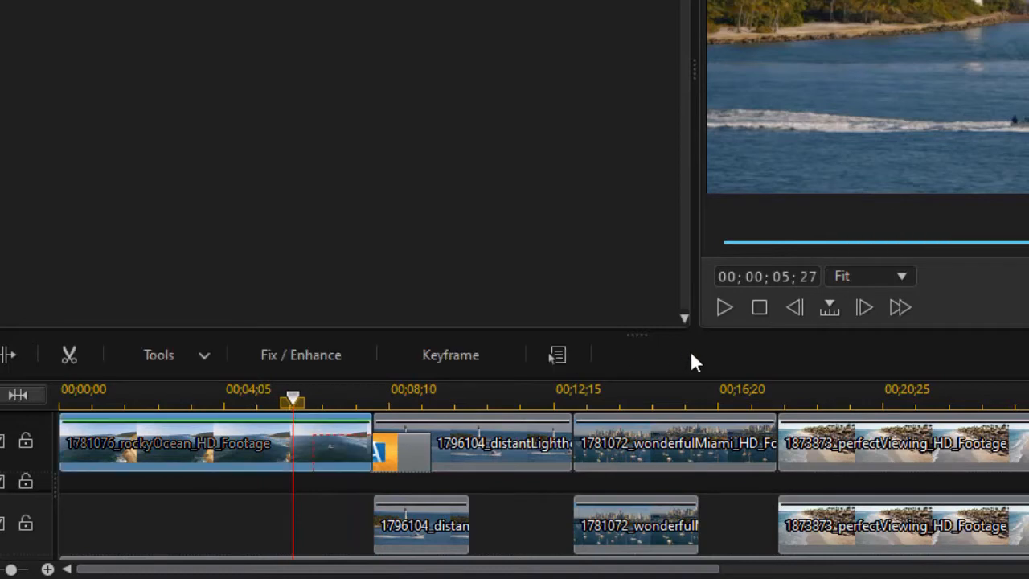
pyautogui.moveTo(694, 65); pyautogui.dragTo(406, 78)
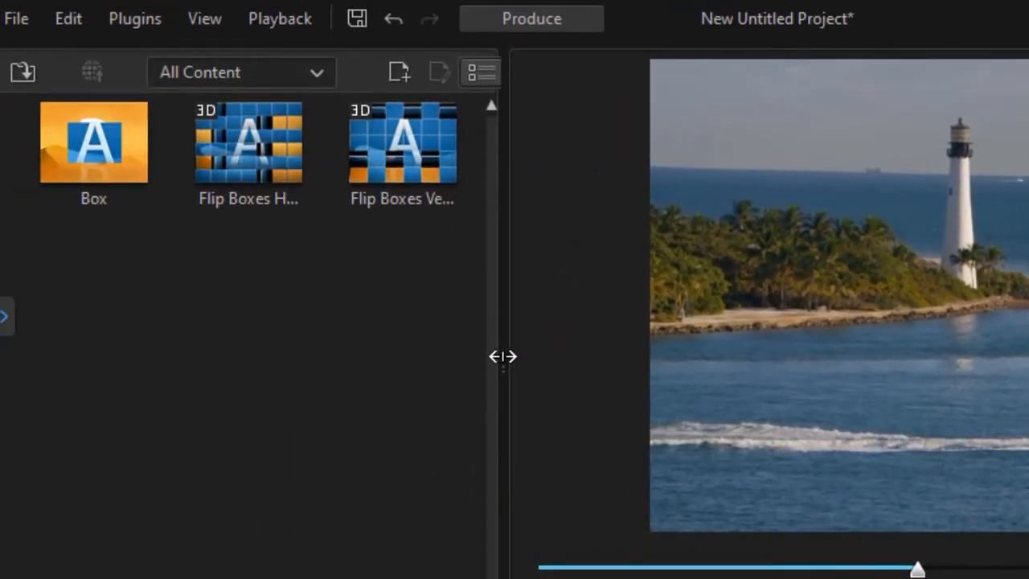
# Search the transitions for "broken" and add Broken Glass at the start of the distantLighthouse clip on track 2
pyautogui.moveTo(502, 356); pyautogui.dragTo(854, 378)
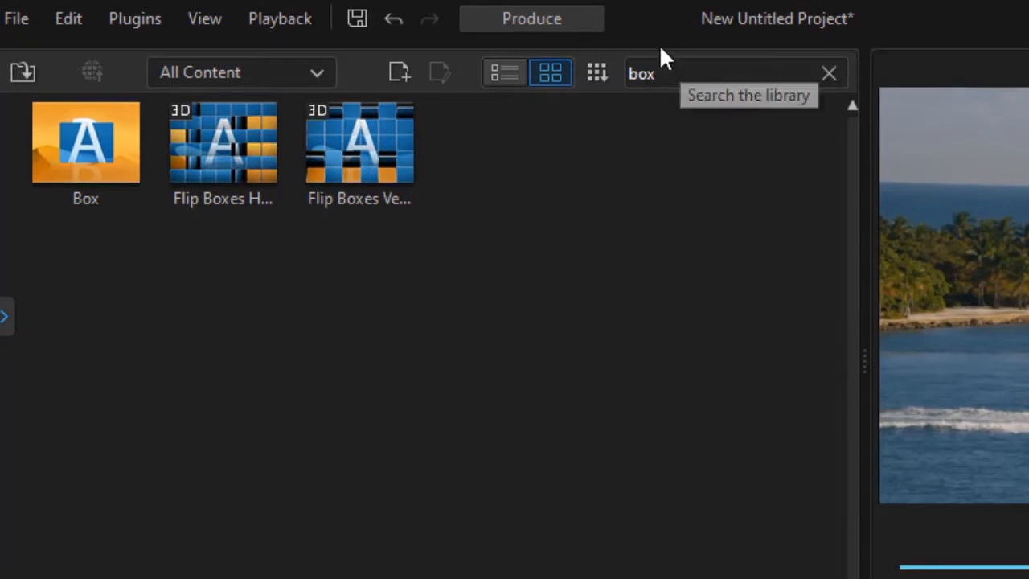
pyautogui.doubleClick(679, 76)
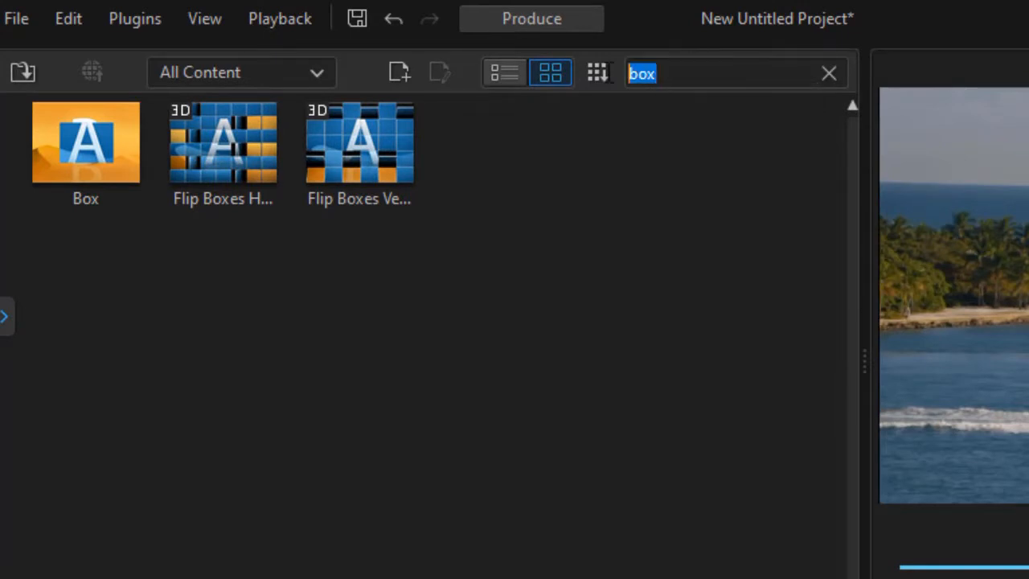
pyautogui.write('b')
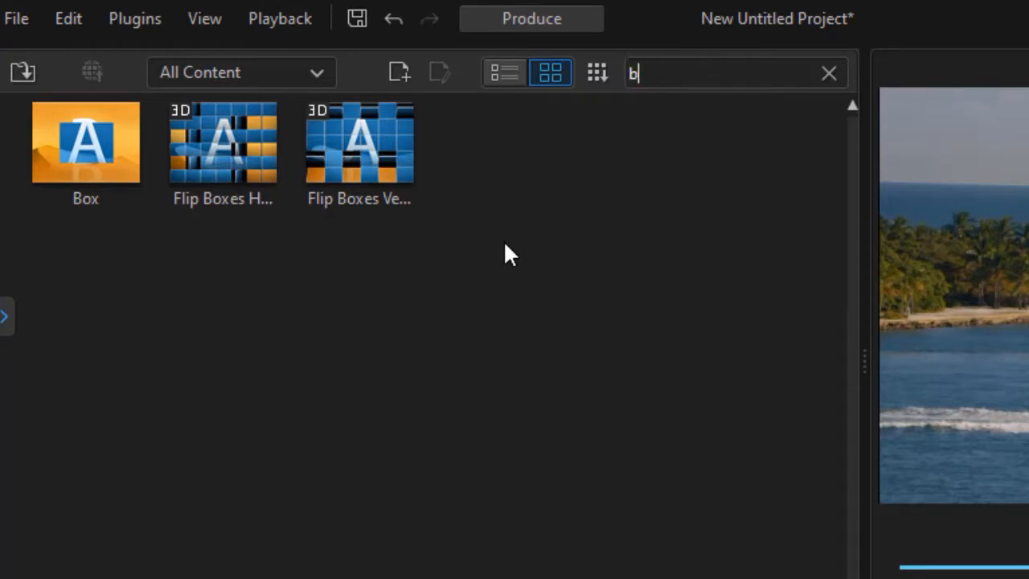
pyautogui.write('roken')
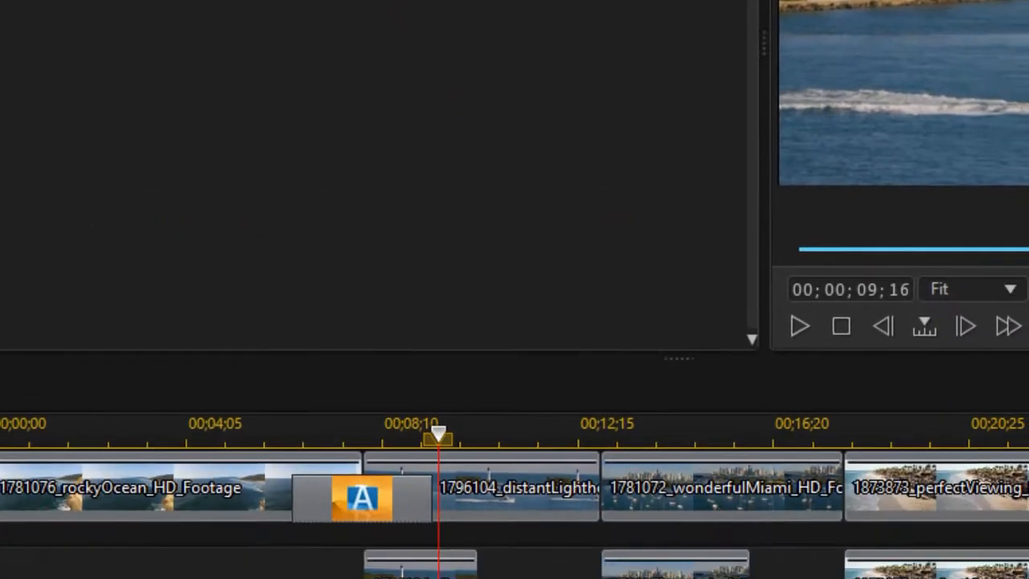
pyautogui.moveTo(75, 112); pyautogui.dragTo(342, 513)
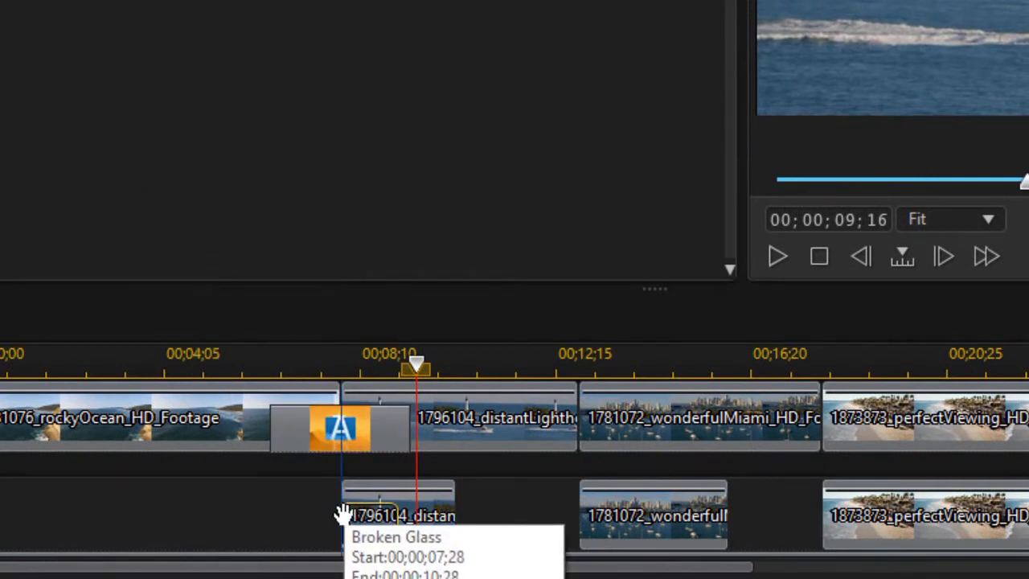
pyautogui.moveTo(341, 513); pyautogui.dragTo(342, 514)
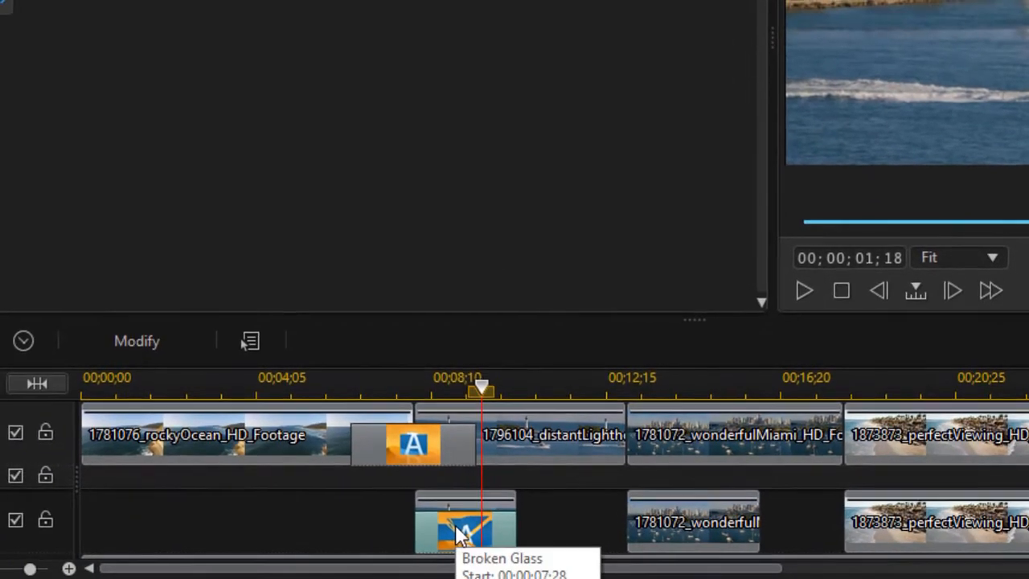
pyautogui.scroll(-1, 453, 523)
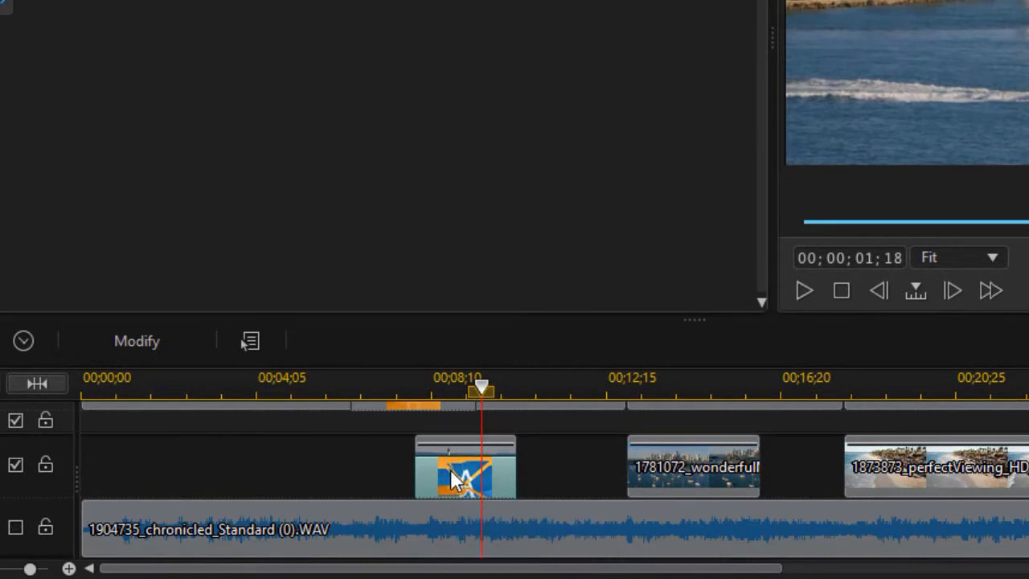
pyautogui.scroll(1, 482, 480)
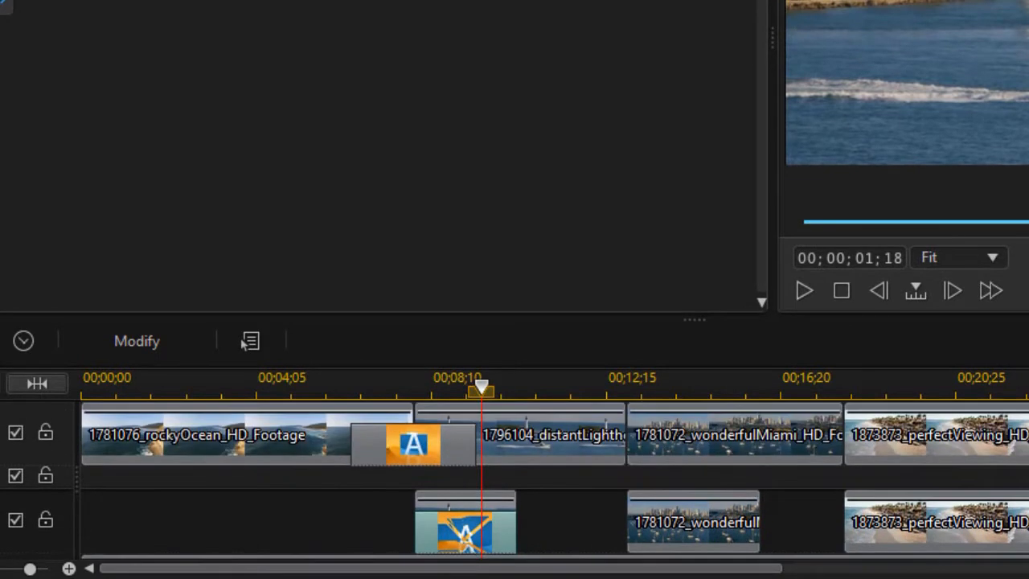
# Set the Broken Glass transition's duration to 00;00;01;15 and play back the first transitions from before the cut
pyautogui.click(25, 336)
pyautogui.click(708, 112)
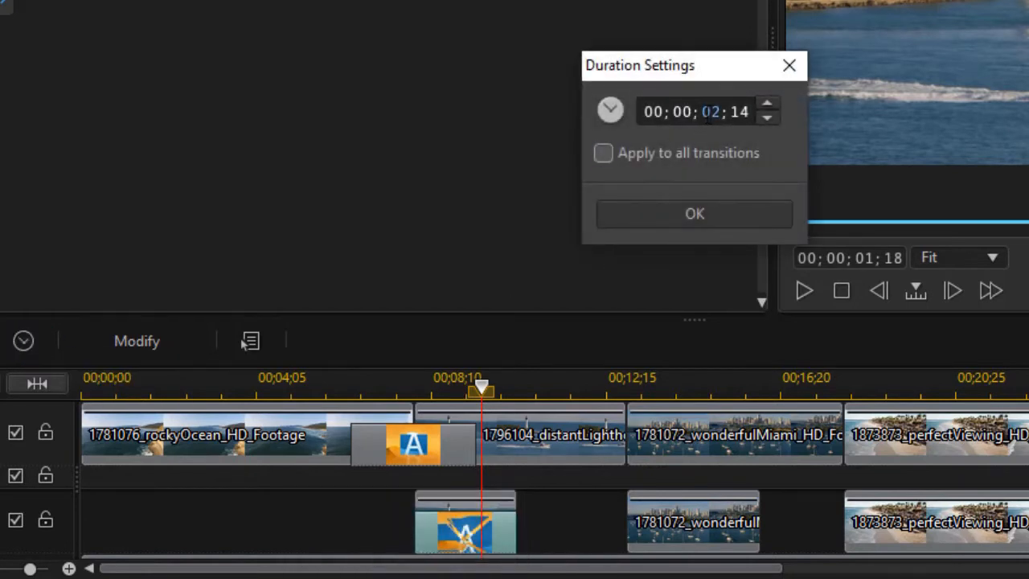
pyautogui.write('1')
pyautogui.click(738, 111)
pyautogui.write('15')
pyautogui.click(688, 211)
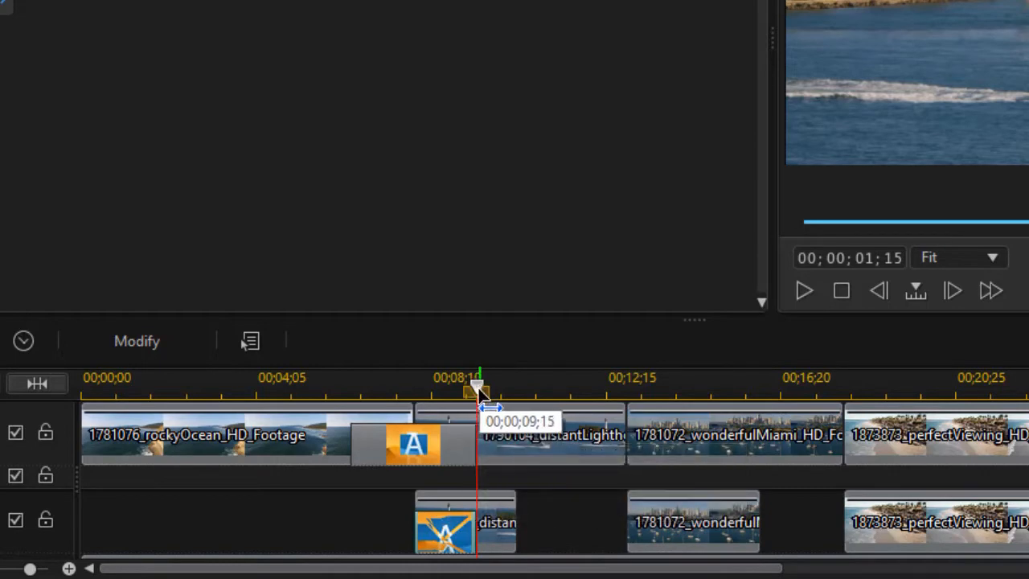
pyautogui.moveTo(476, 387); pyautogui.dragTo(309, 391)
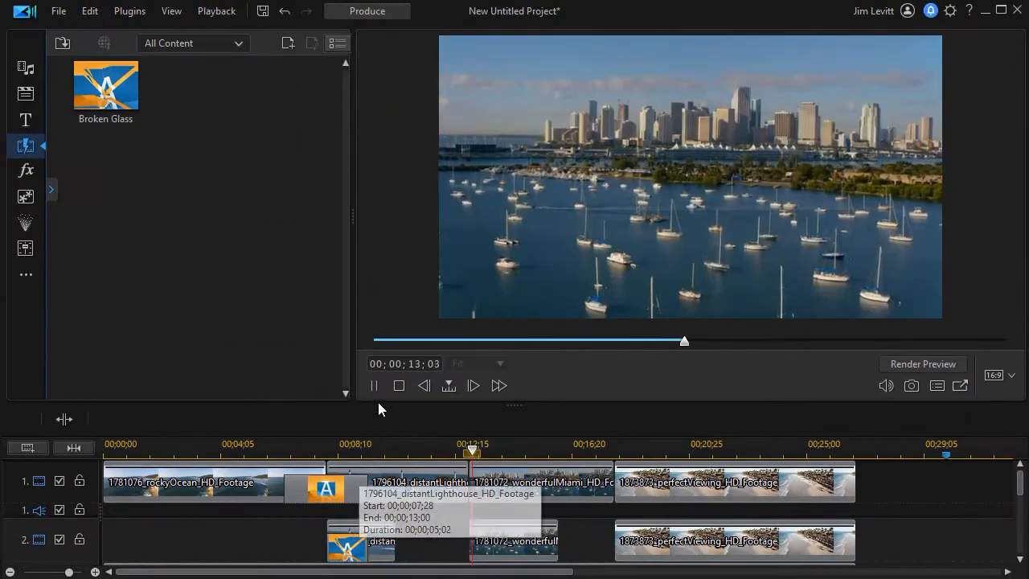
pyautogui.click(374, 385)
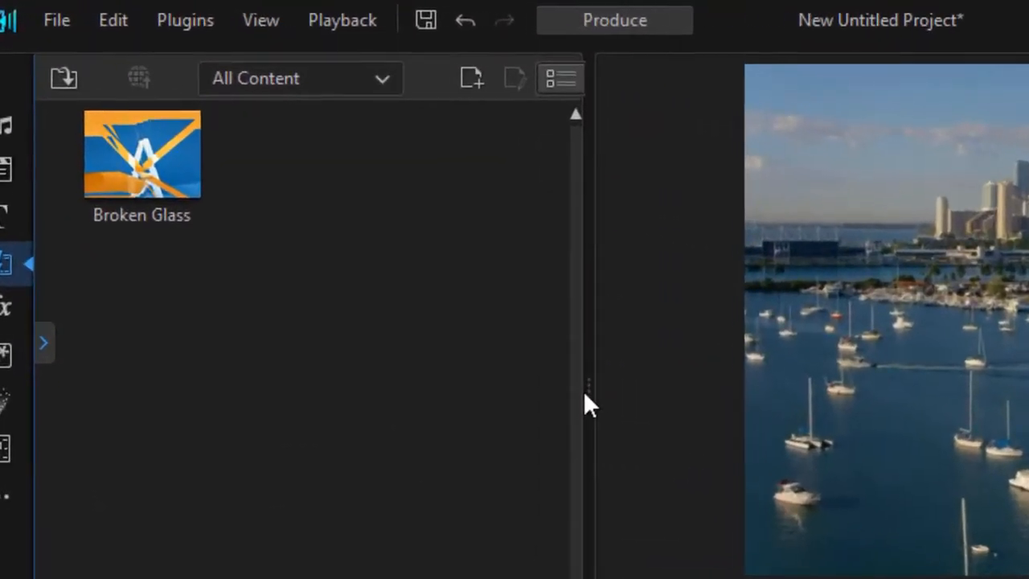
# Search the transitions for "flip b" and add the vertical Flip Boxes transition between the distantLighthouse and wonderfulMiami clips on track 1
pyautogui.moveTo(608, 407); pyautogui.dragTo(940, 391)
pyautogui.doubleClick(775, 84)
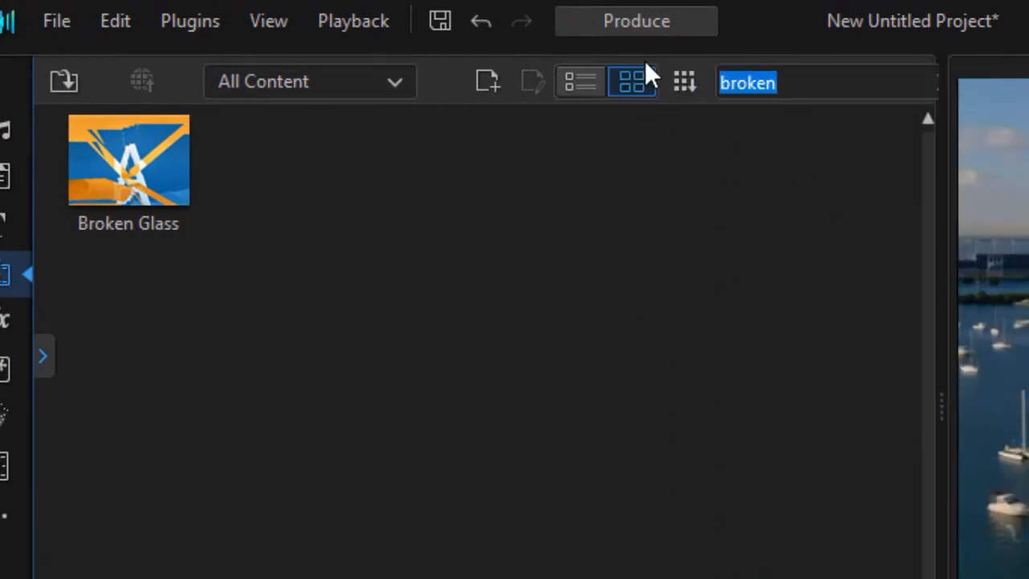
pyautogui.write('flip b')
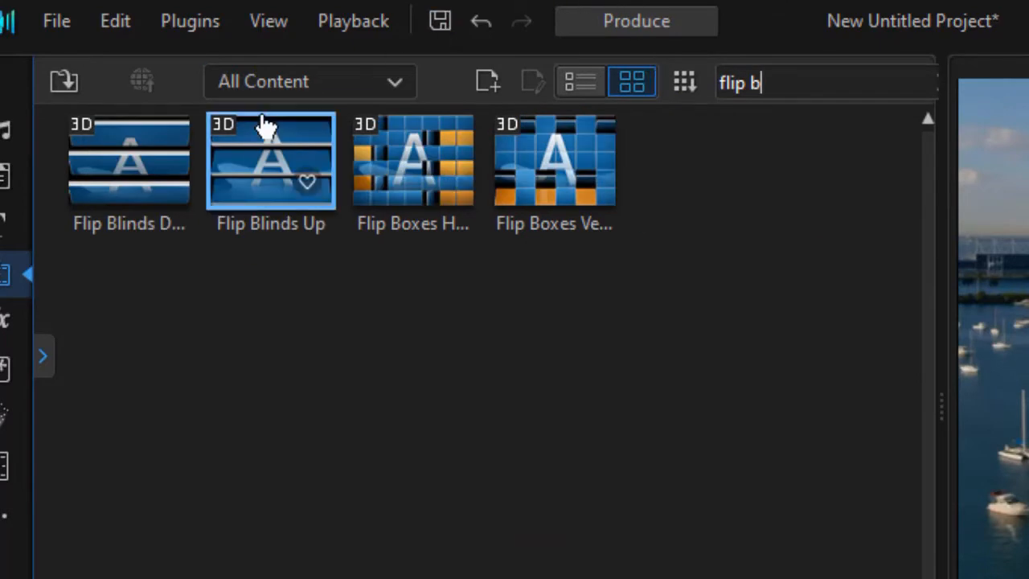
pyautogui.moveTo(554, 157); pyautogui.dragTo(558, 394)
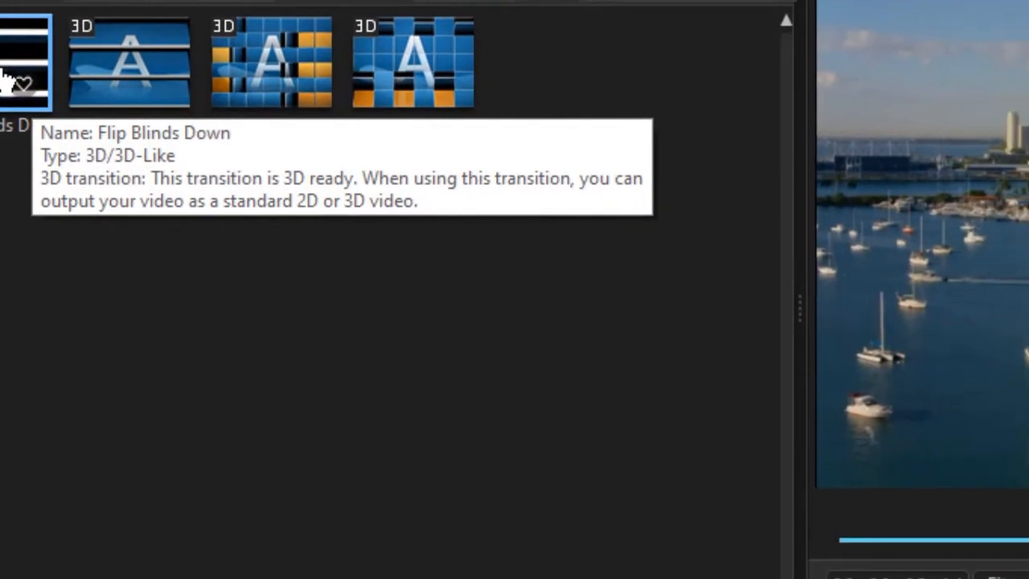
# Add Flip Blinds Down at the start of the wonderfulMiami clip on track 2, set its duration to 00;00;01;15, and preview it
pyautogui.moveTo(88, 204); pyautogui.dragTo(437, 477)
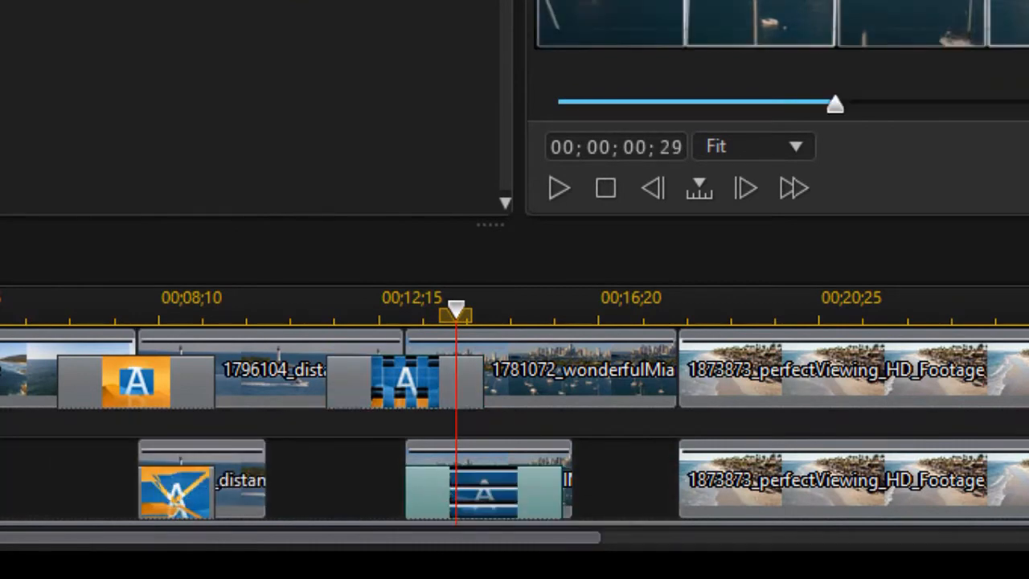
pyautogui.click(2, 249)
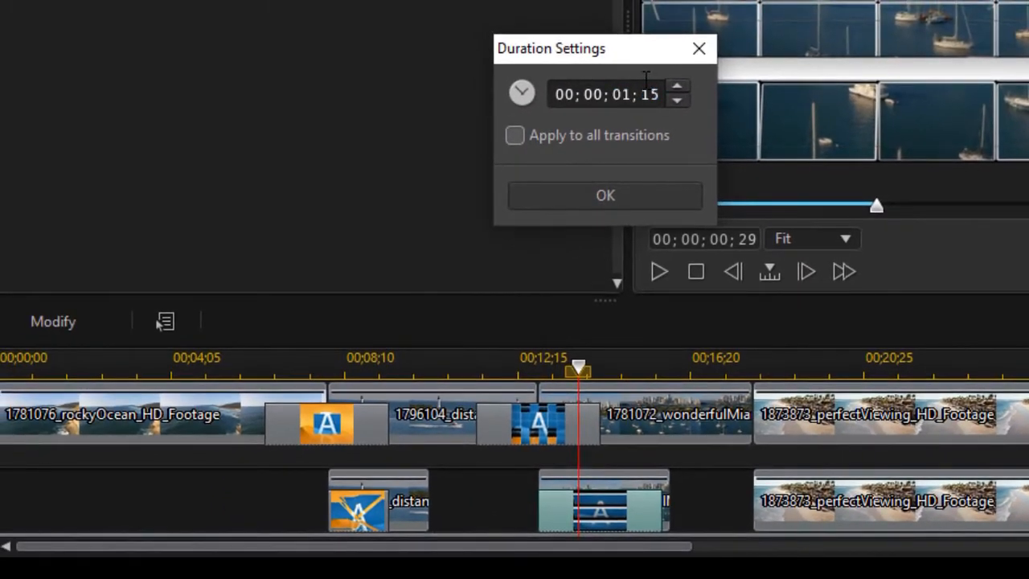
pyautogui.click(605, 195)
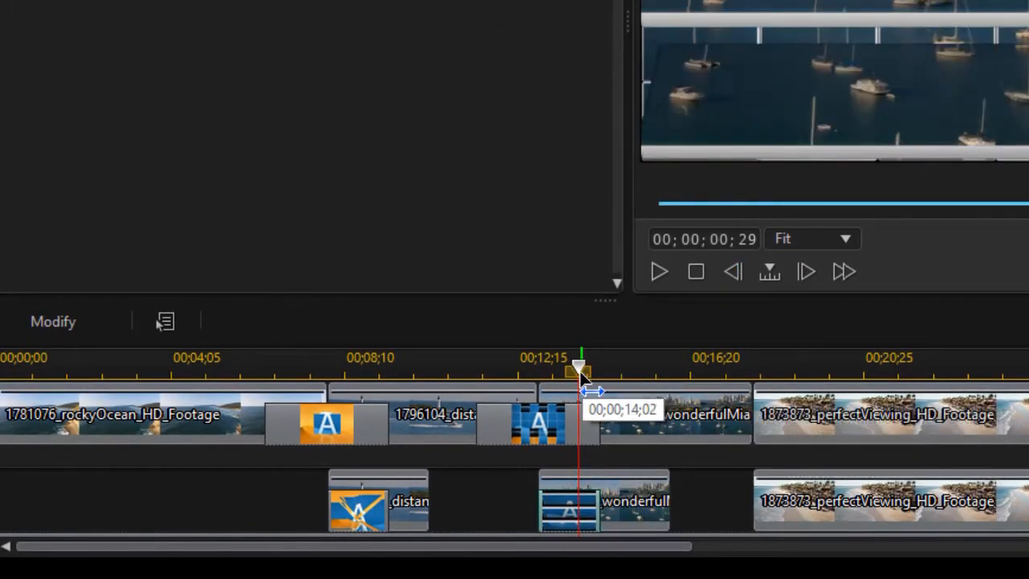
pyautogui.moveTo(585, 371); pyautogui.dragTo(447, 372)
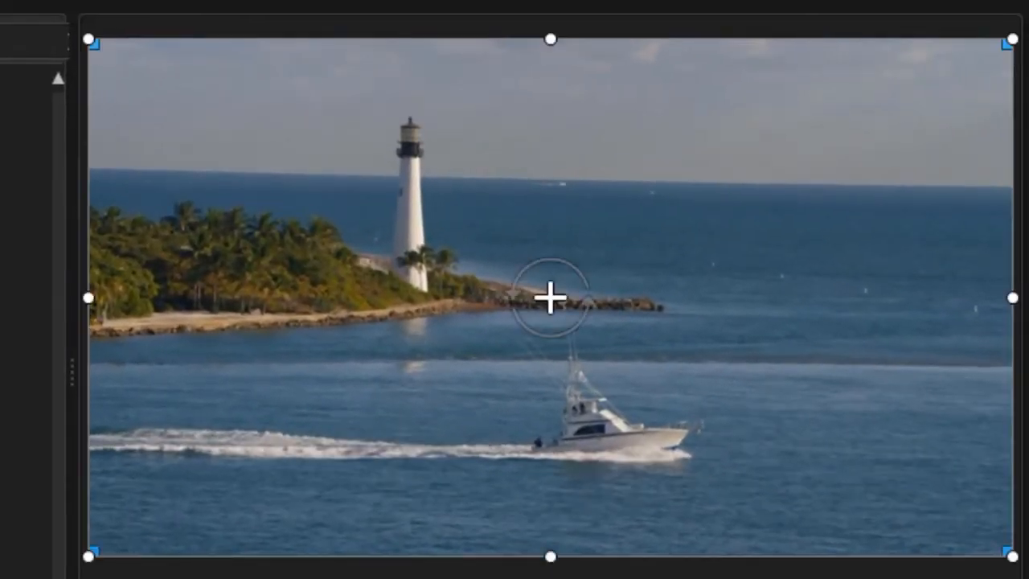
pyautogui.press('space')
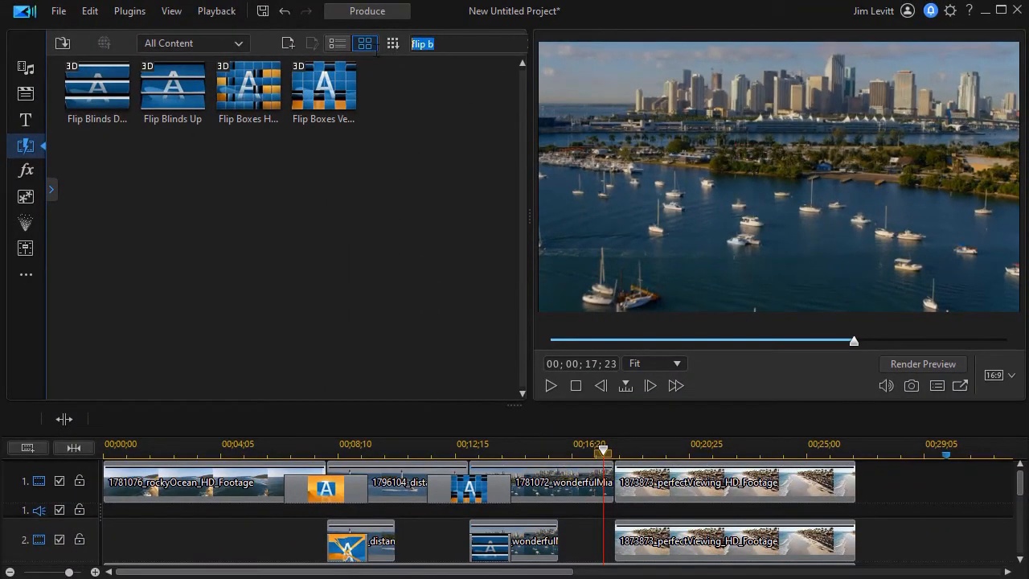
# Search the transitions for "domin" and add Dominoes between the wonderfulMiami and perfectViewing clips on track 1
pyautogui.write('domin')
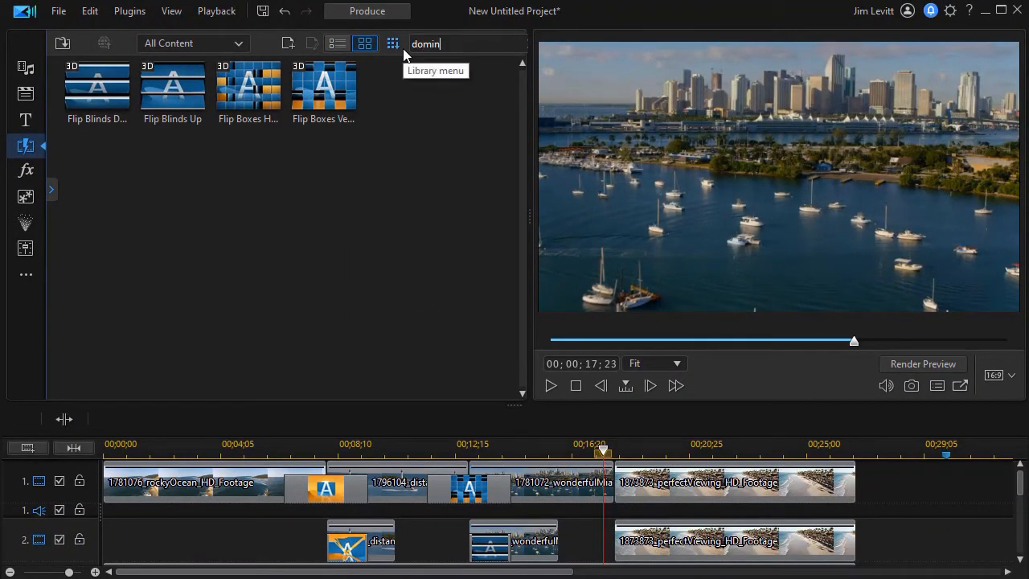
pyautogui.moveTo(96, 87); pyautogui.dragTo(613, 488)
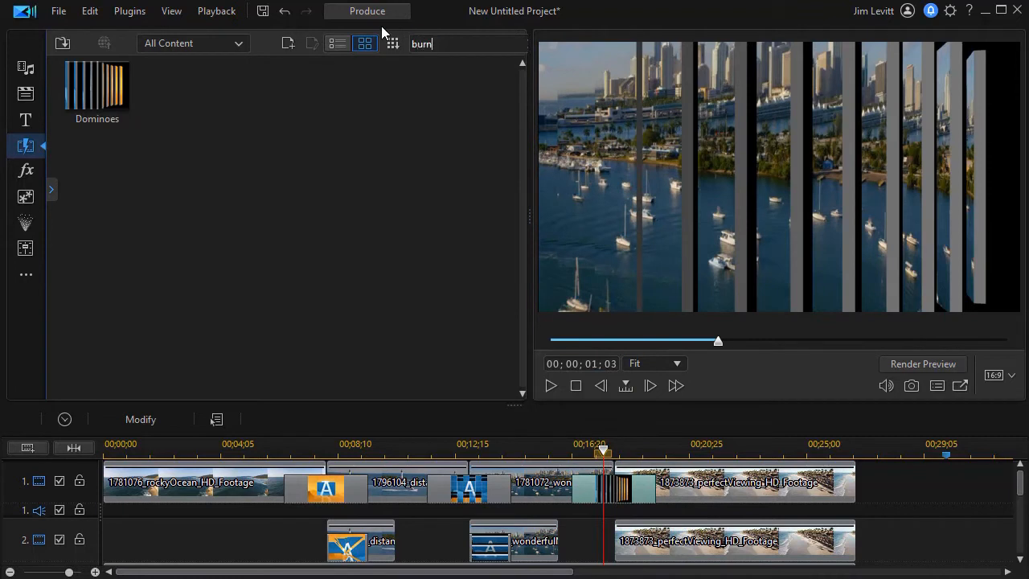
# Add the Burning transition at the start of the perfectViewing clip on track 2 and shorten its duration
pyautogui.moveTo(96, 87)
pyautogui.mouseDown()
pyautogui.moveTo(457, 370)
pyautogui.moveTo(615, 544)
pyautogui.mouseUp()
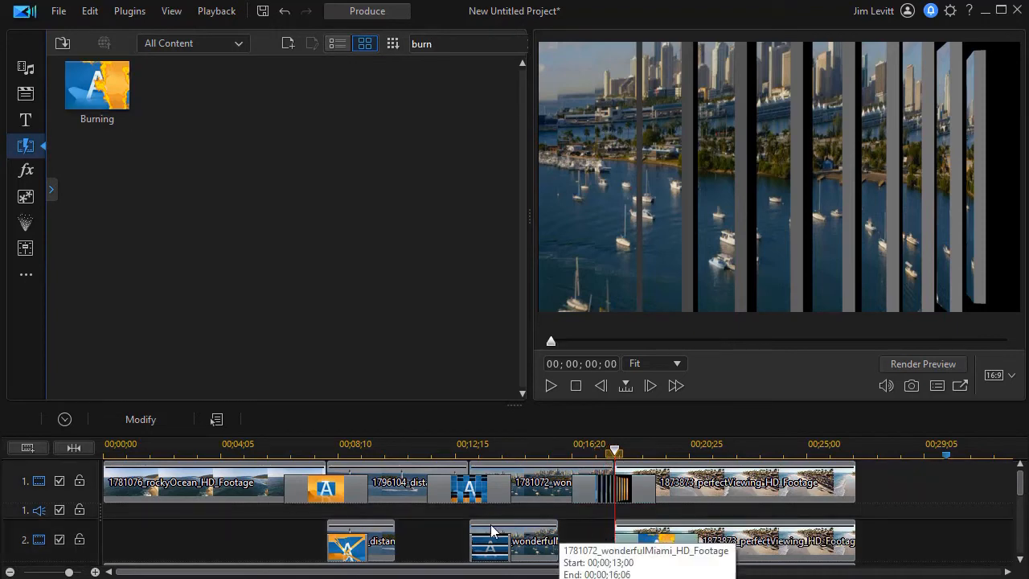
pyautogui.click(64, 419)
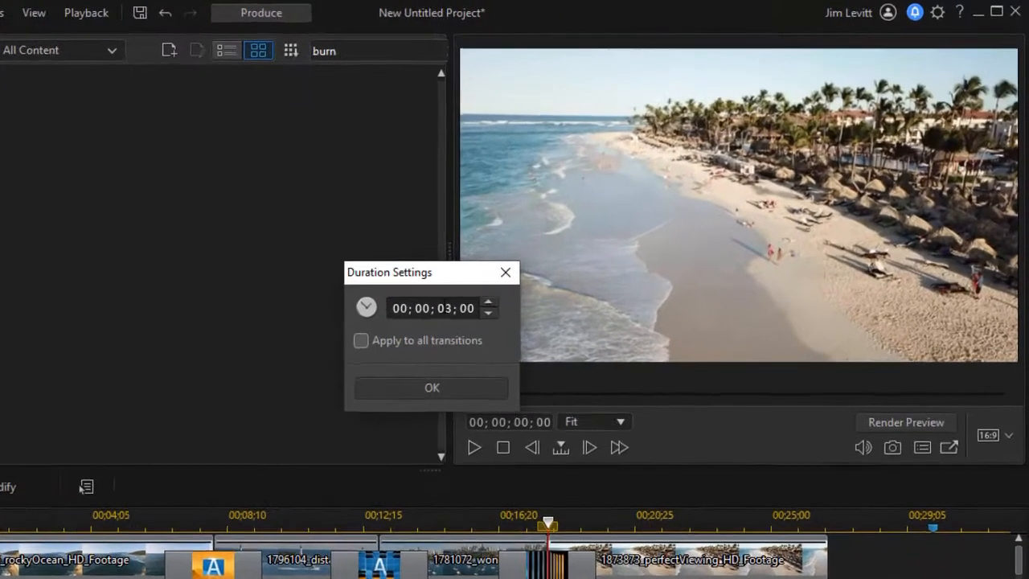
pyautogui.click(527, 262)
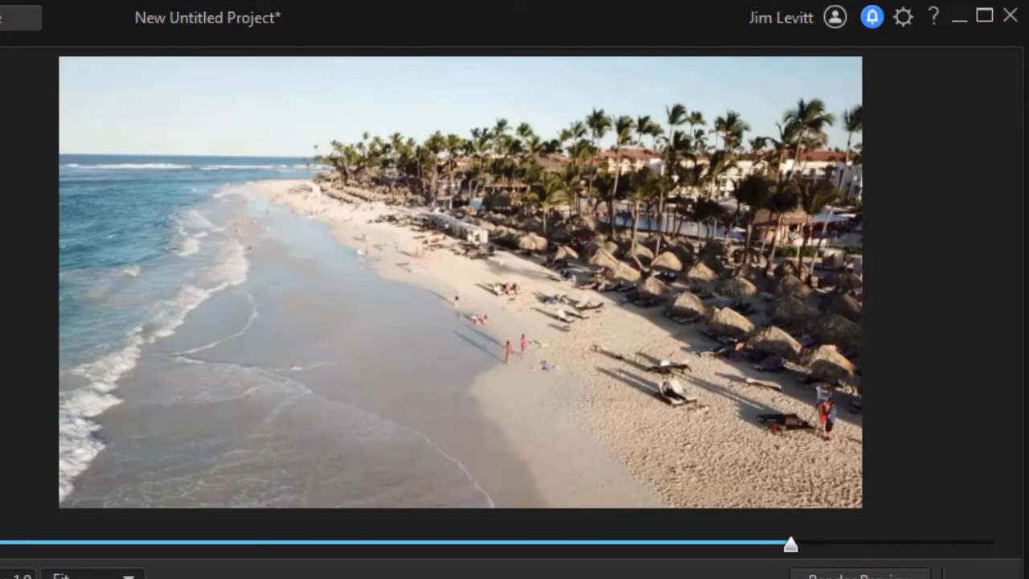
# Search the transitions for "rip", replace Dominoes on track 1 with the Ripple transition, and preview it
pyautogui.moveTo(1, 322); pyautogui.dragTo(306, 321)
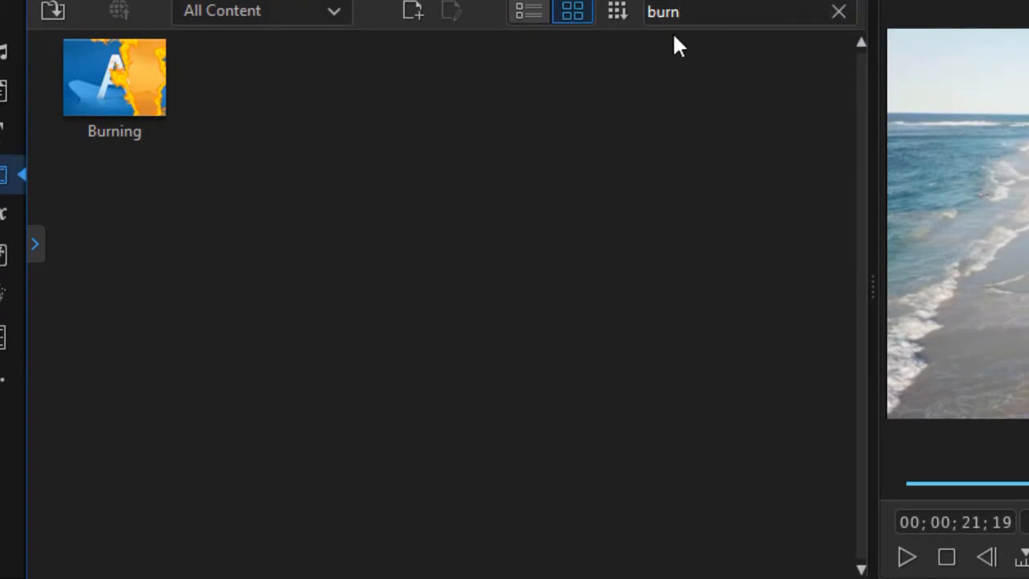
pyautogui.hotkey('ctrl', 'a')
pyautogui.write('rip')
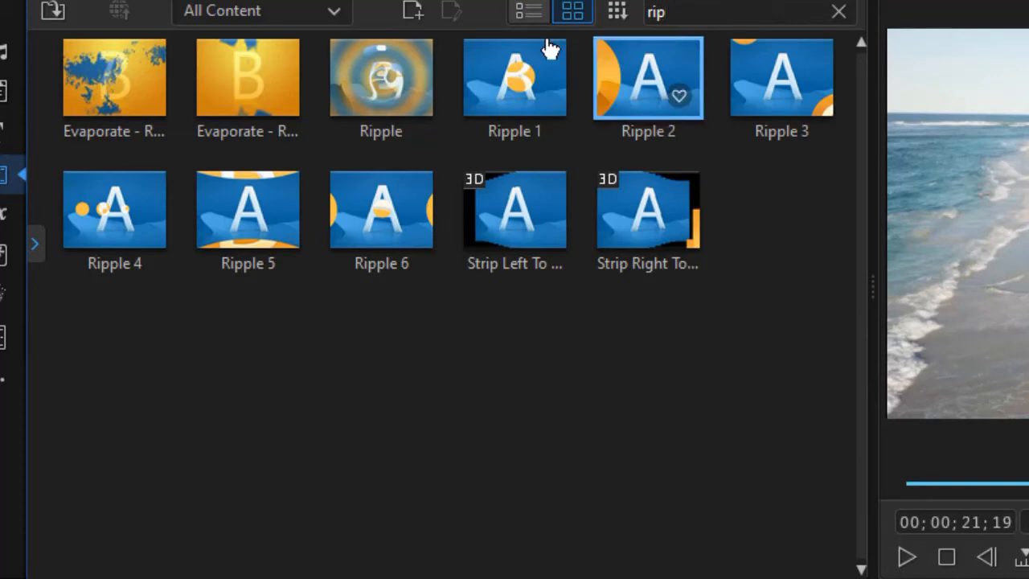
pyautogui.moveTo(375, 58); pyautogui.dragTo(756, 422)
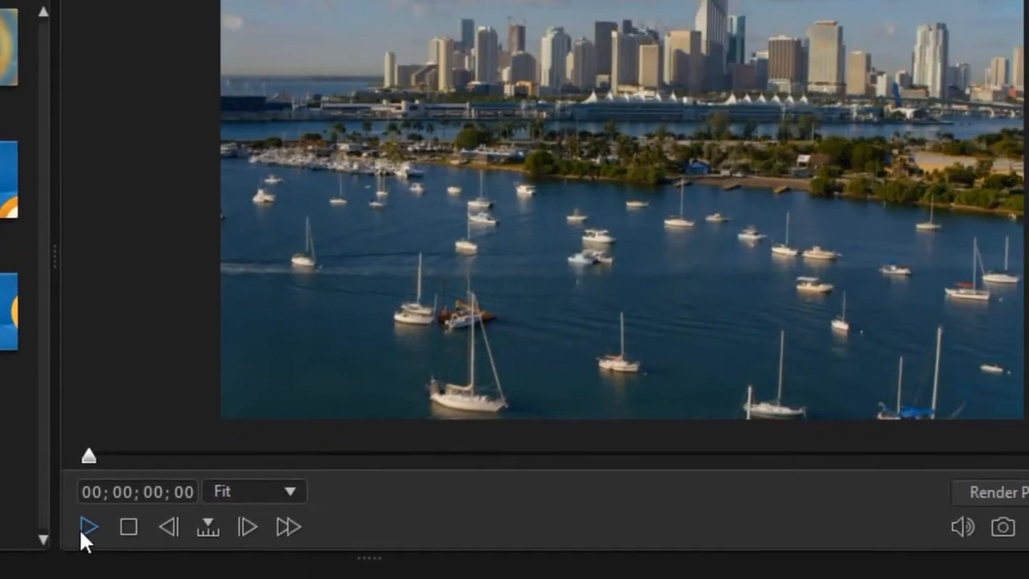
pyautogui.click(763, 270)
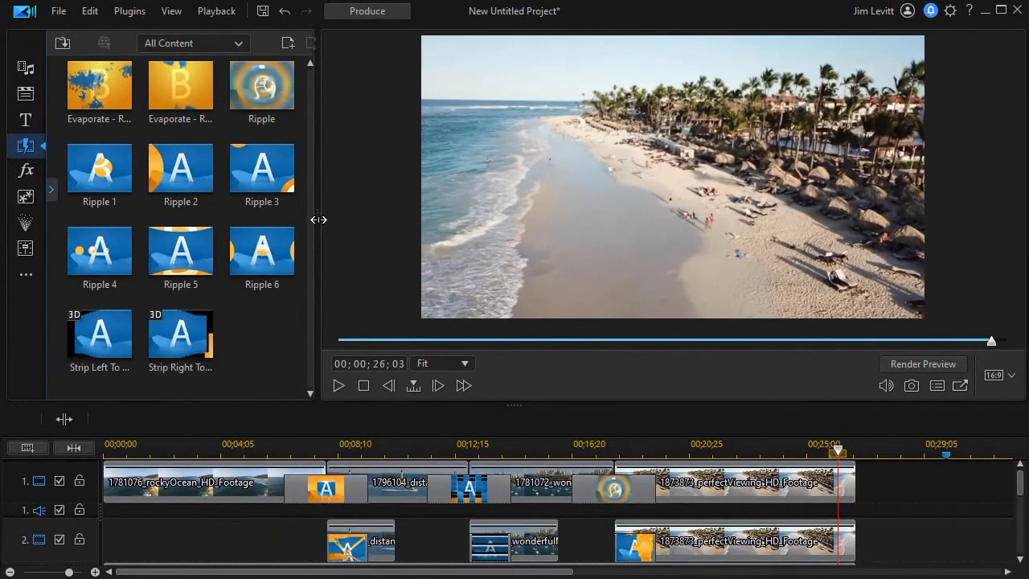
# Widen the transition library and preview the transitions at the start of the perfectViewing clips on both tracks
pyautogui.moveTo(316, 217); pyautogui.dragTo(604, 230)
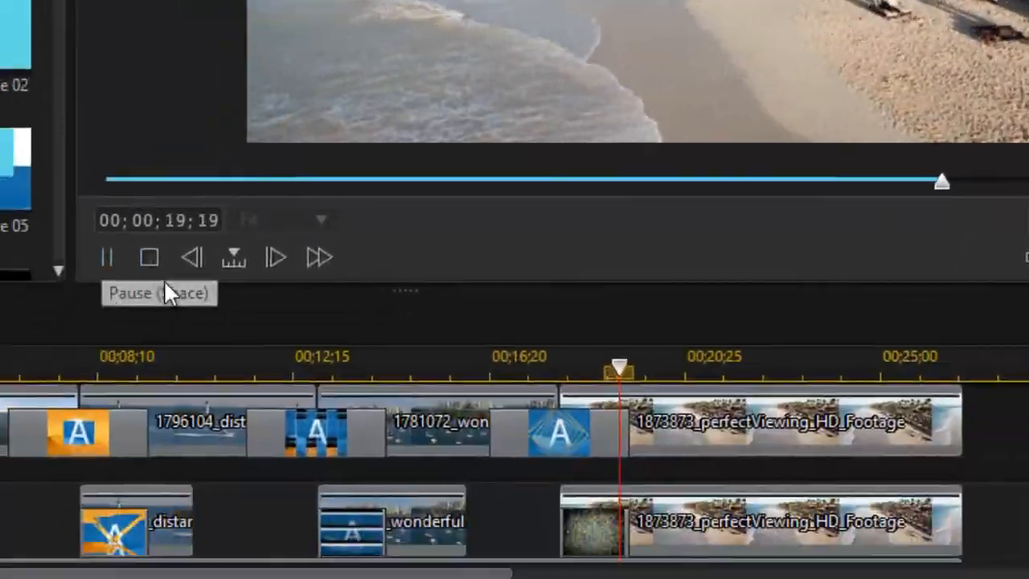
pyautogui.click(104, 255)
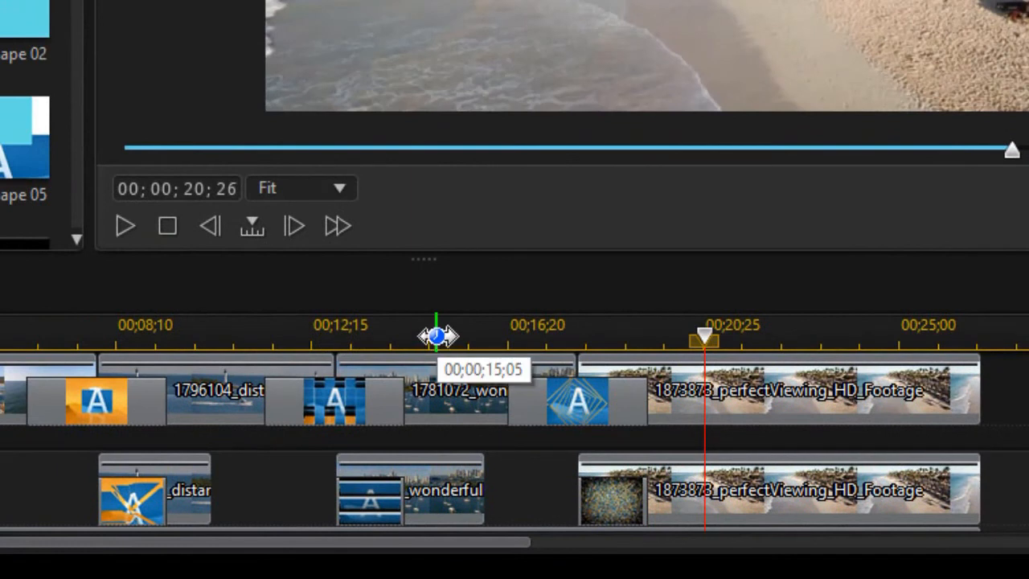